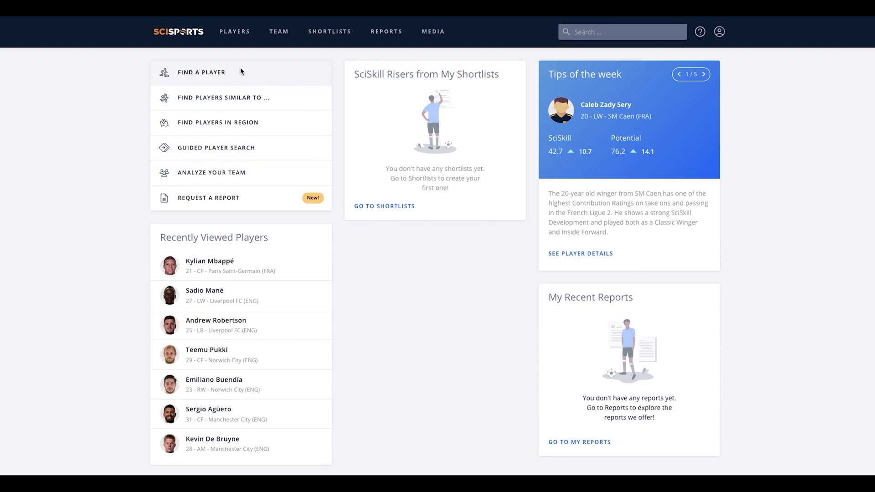
Step: Search 'mbppe' and scroll his profile to the SciSkill 139.7 / Potential 163.2 chart
left_click(616, 30)
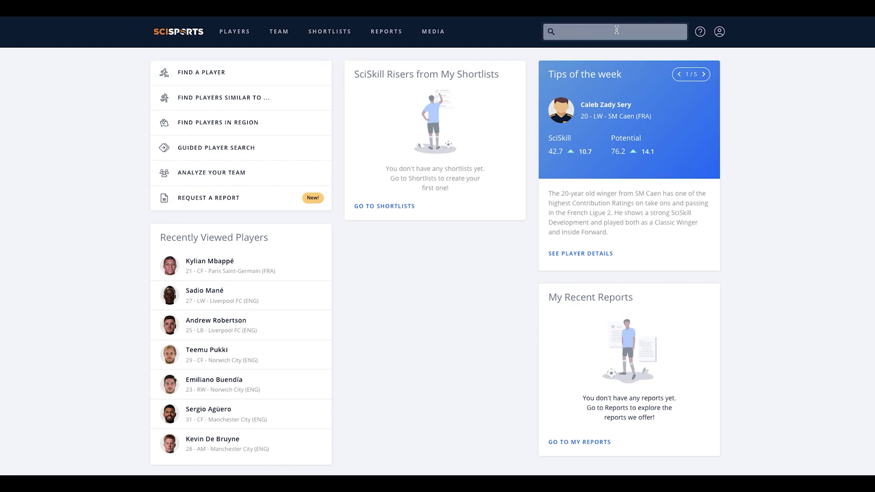
type("mbppe")
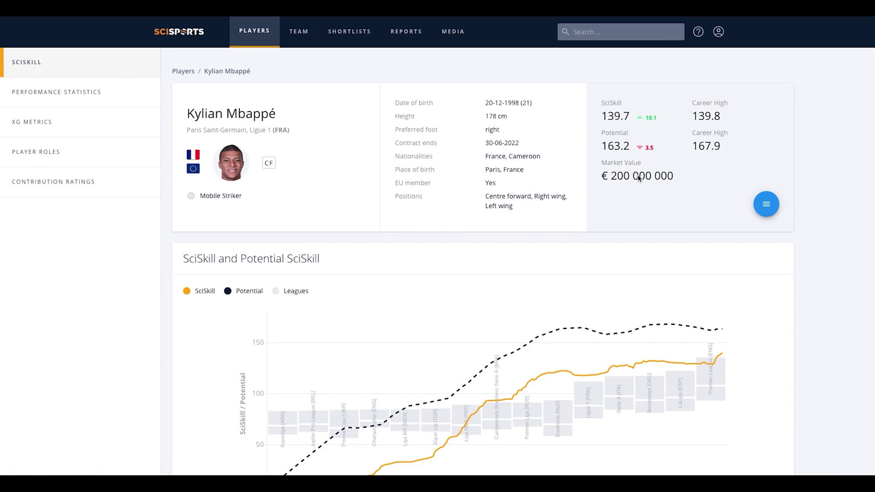
scroll(584, 167, "down", 1)
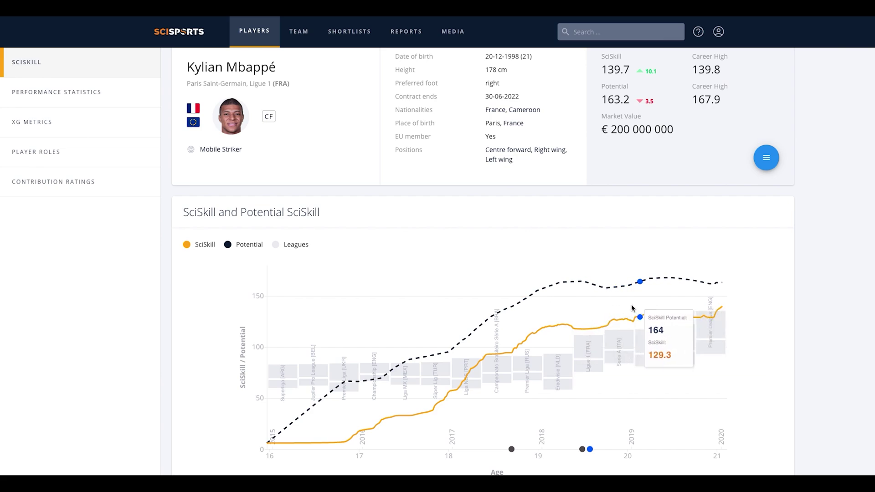
scroll(543, 318, "down", 1)
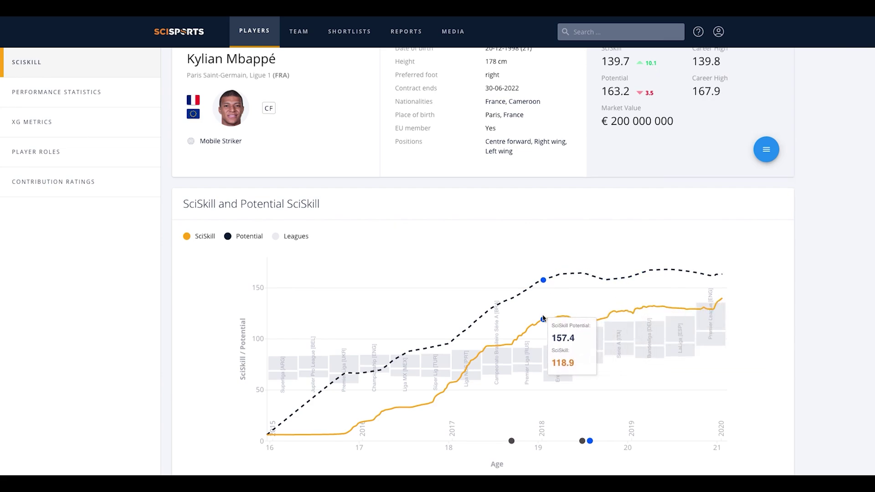
mouse_move(589, 441)
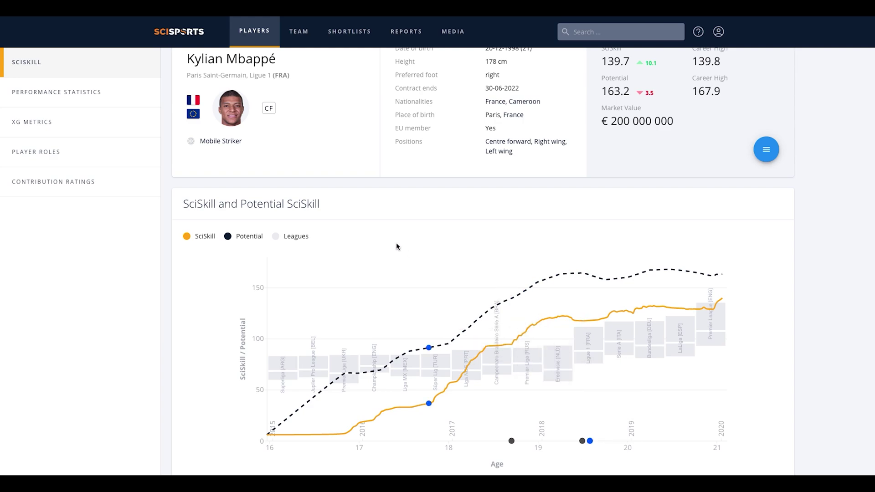
Step: Check the striker's performance statistics with p/90 toggled on and off, then show his player roles
left_click(95, 101)
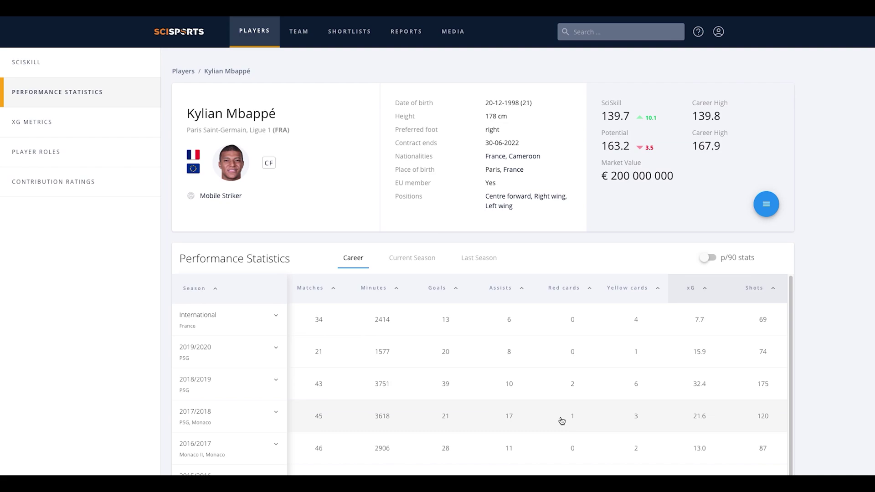
left_click(714, 260)
left_click(714, 260)
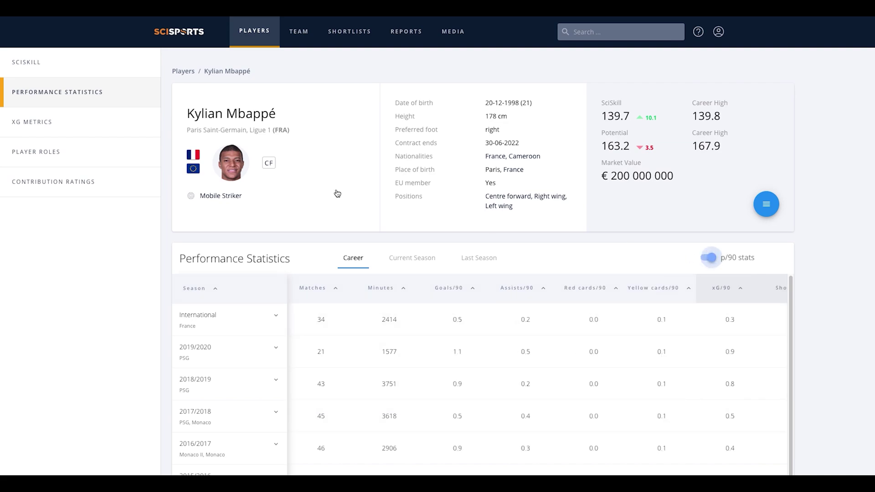
left_click(63, 152)
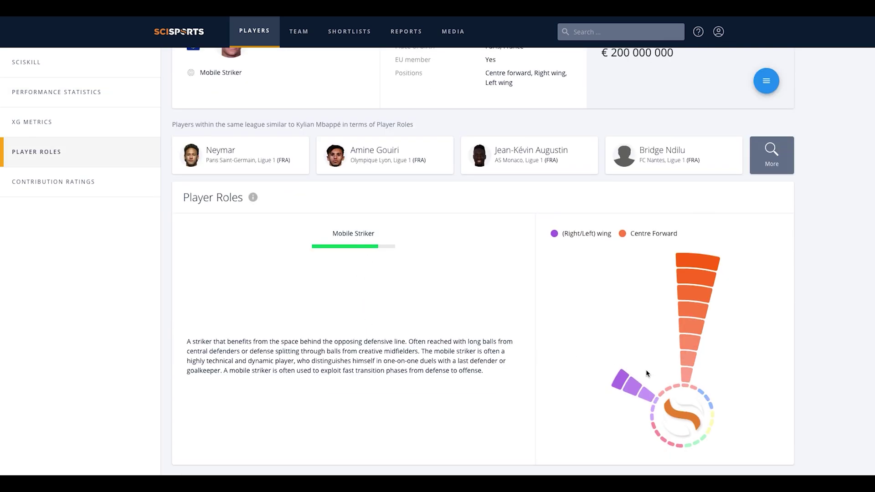
mouse_move(687, 375)
Step: Show contribution ratings and filter the on-the-ball chart from Overall to Dribble
left_click(63, 181)
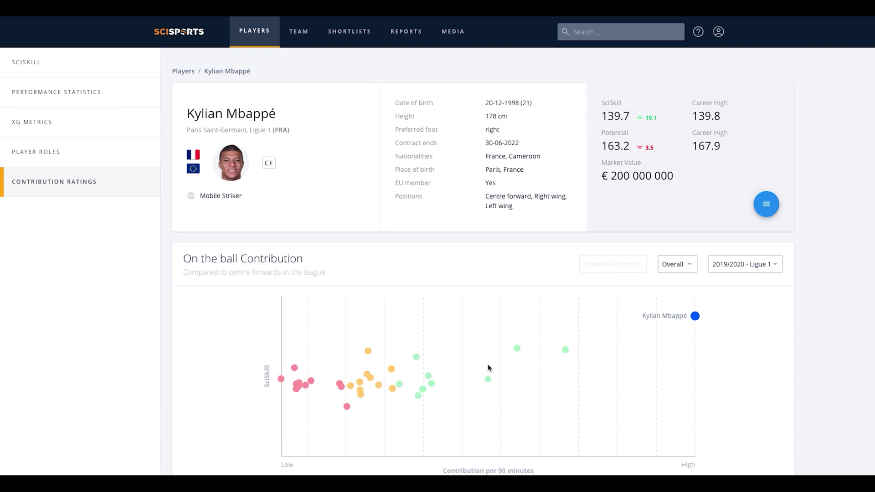
mouse_move(485, 380)
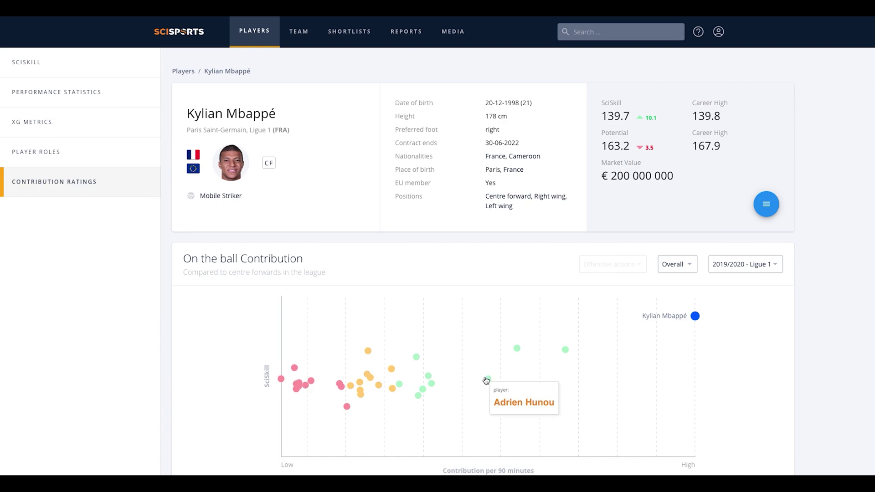
mouse_move(516, 351)
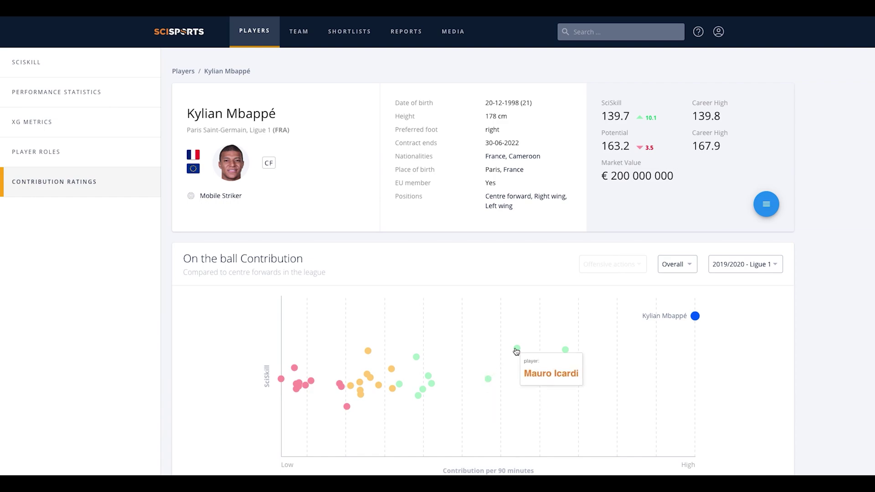
mouse_move(565, 354)
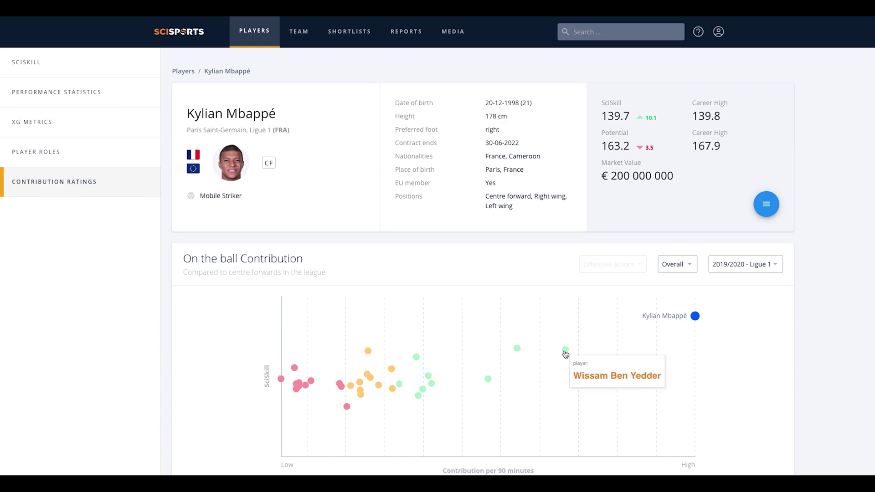
left_click(692, 267)
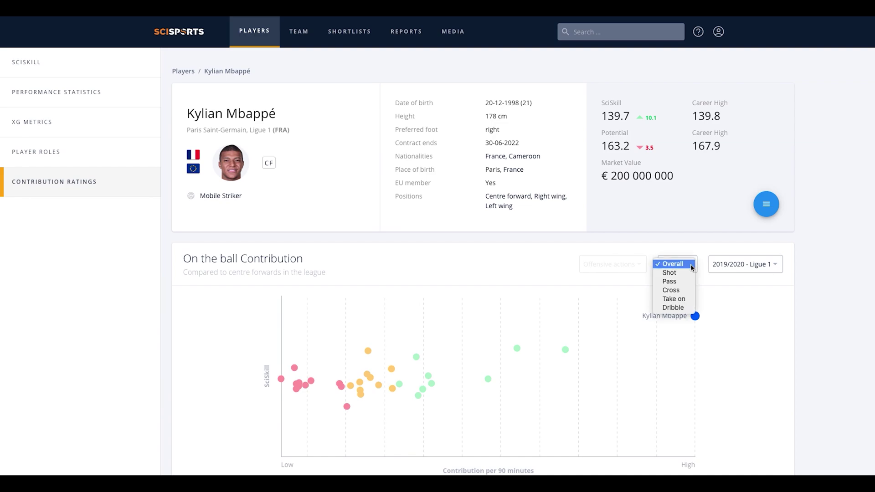
left_click(673, 308)
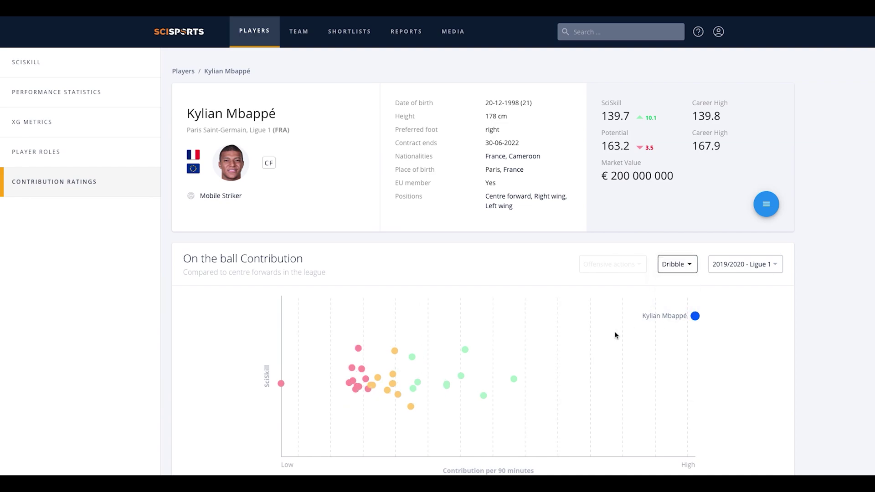
scroll(492, 388, "down", 2)
mouse_move(482, 286)
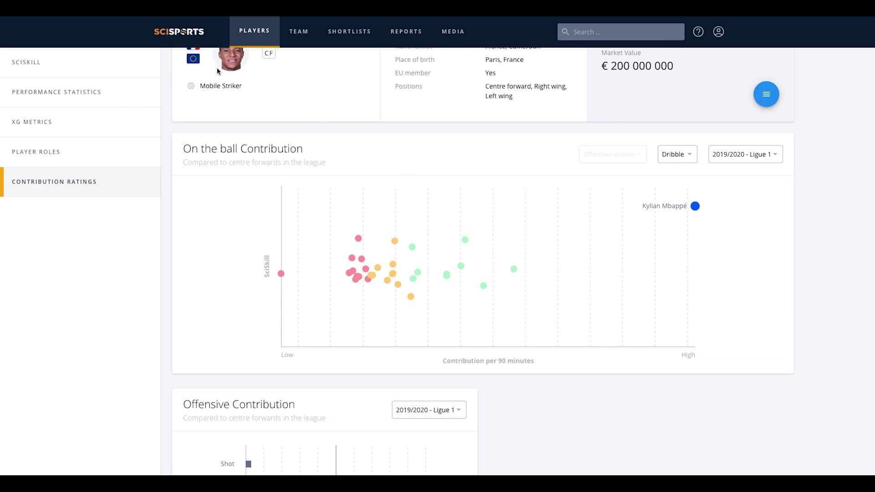
Step: Filter the player list to LW, main position only, with maximum age changed from 50 to 23
left_click(260, 36)
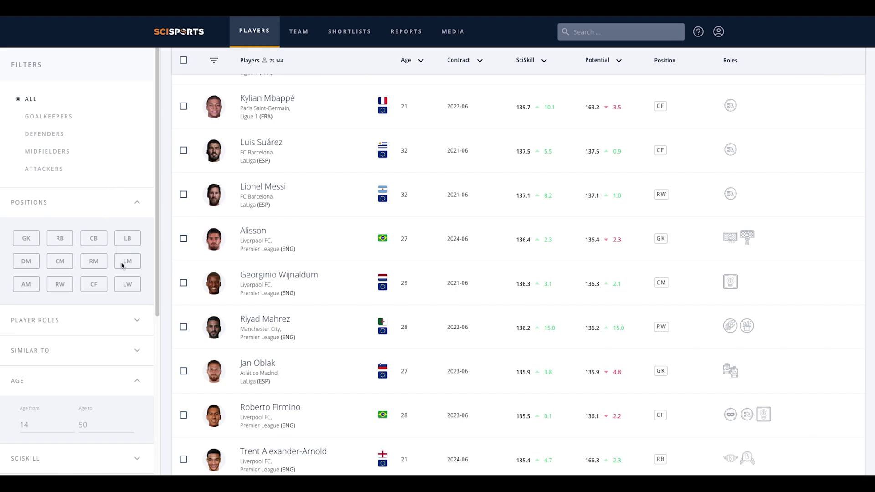
left_click(127, 284)
left_click(20, 303)
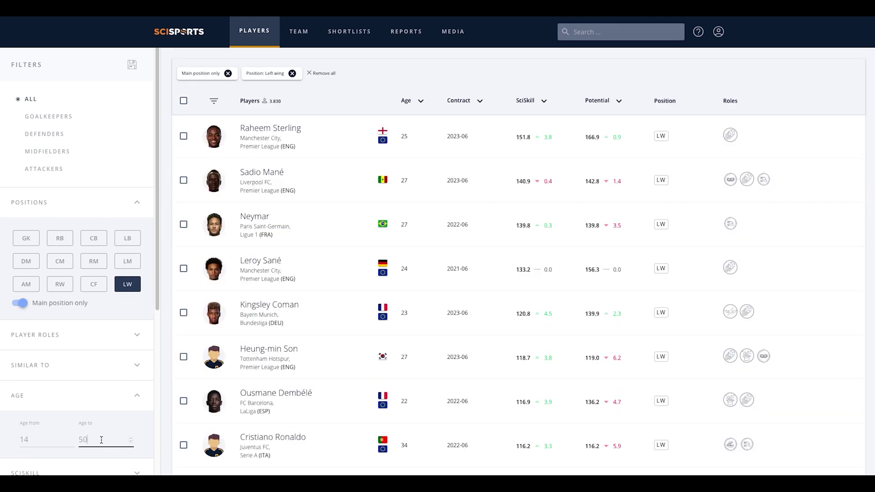
left_click(103, 443)
key("BackSpace")
key("BackSpace")
type("23")
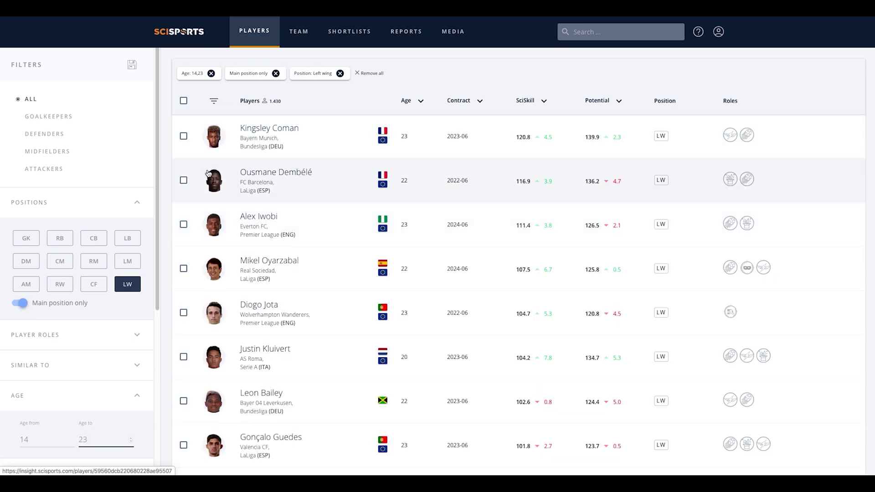
Step: Select Dembélé, Iwobi and Oyarzabal and compare them side by side
left_click(183, 180)
left_click(184, 225)
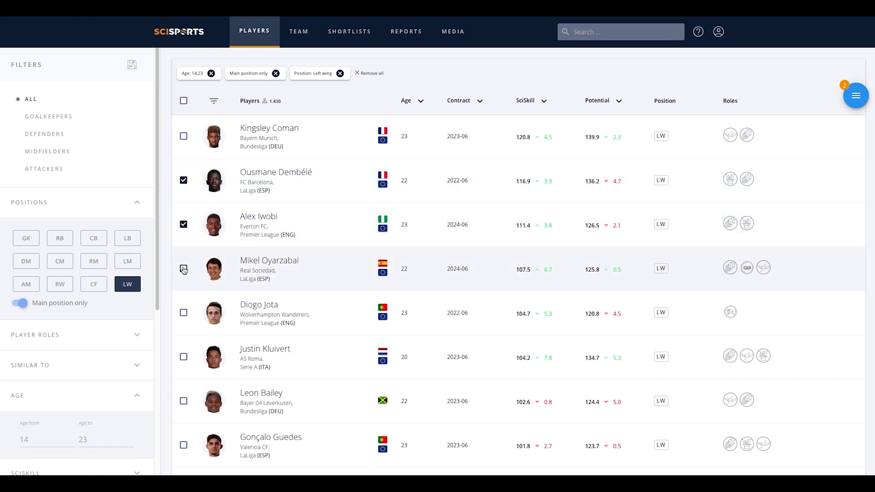
left_click(184, 269)
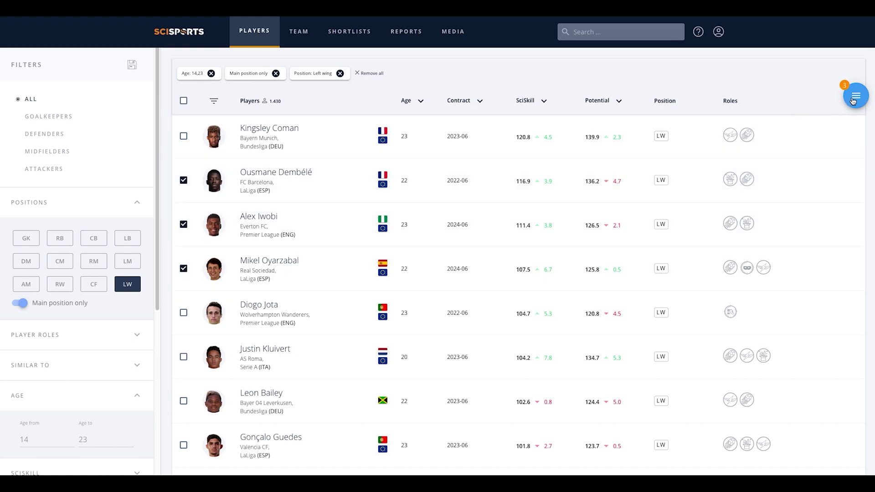
left_click(854, 100)
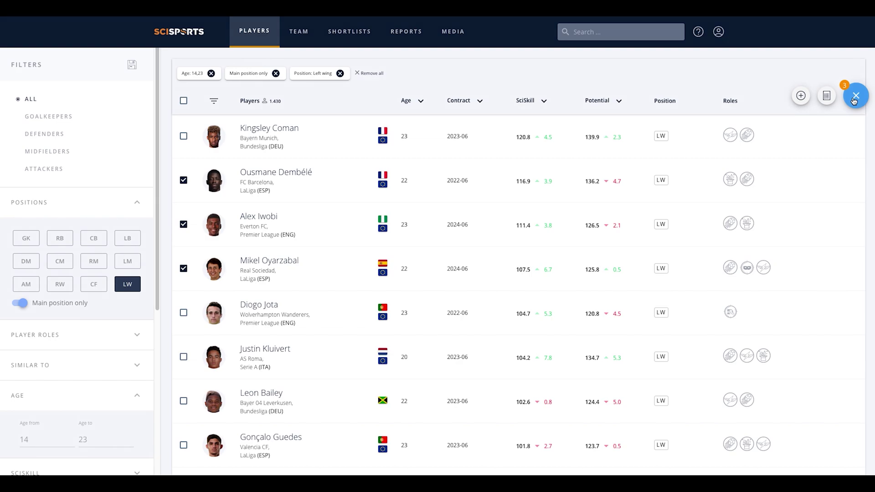
left_click(792, 97)
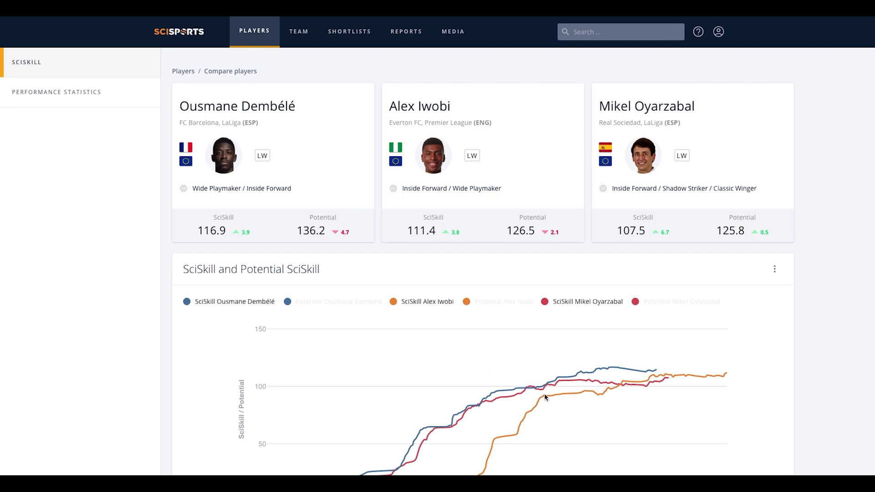
Step: Review their SciSkill chart and career statistics, toggling p/90 values on and off
scroll(543, 398, "down", 3)
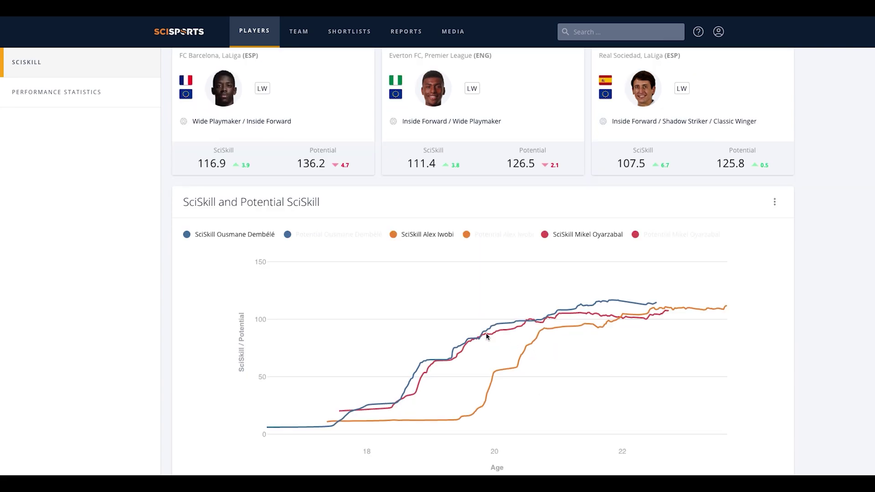
scroll(182, 228, "up", 3)
left_click(72, 100)
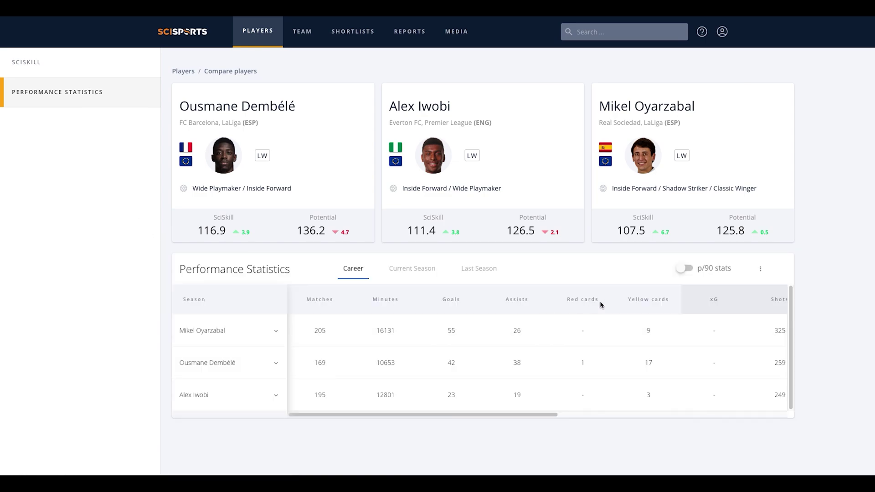
left_click(684, 269)
left_click(684, 269)
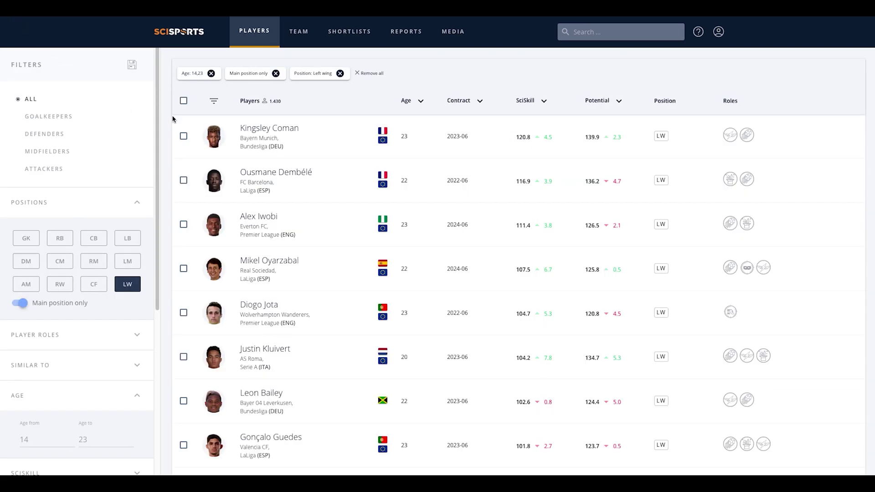
Step: Tick Dembélé, Iwobi and Oyarzabal and add them to a new shortlist named 'U23 LW'
left_click(184, 181)
left_click(183, 224)
left_click(184, 268)
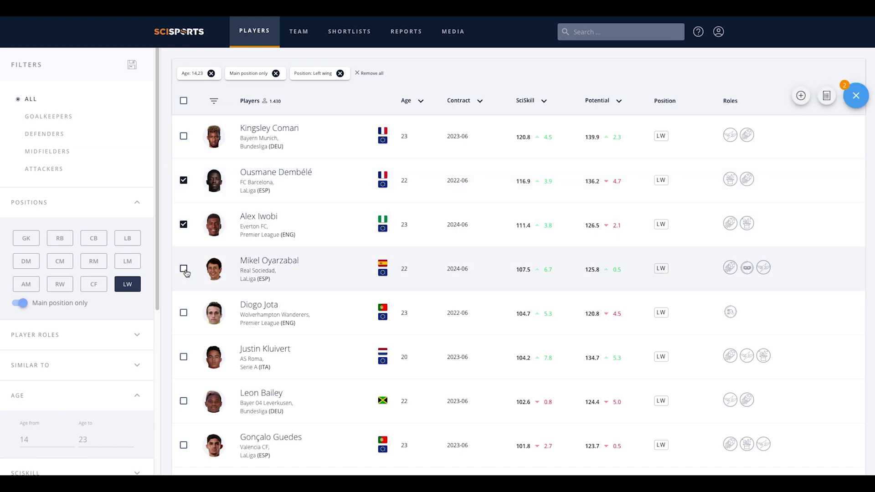
left_click(827, 96)
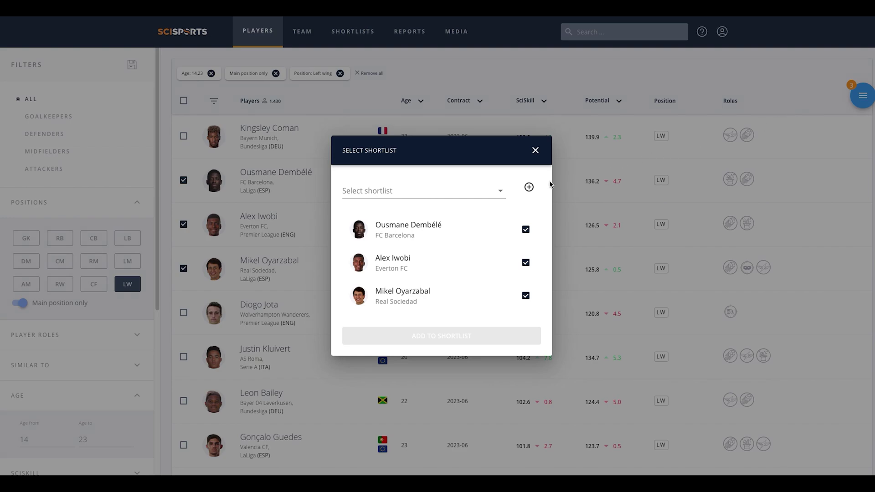
left_click(529, 187)
left_click(387, 244)
type("U2")
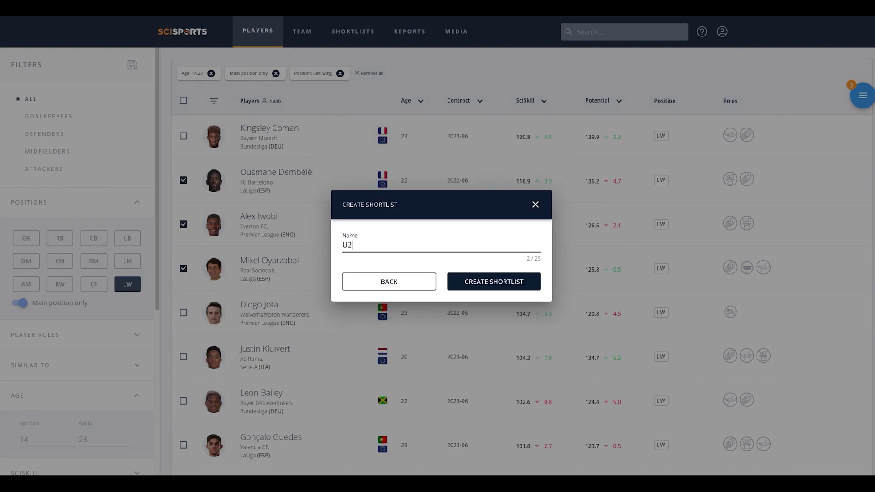
type("3 LW")
left_click(461, 281)
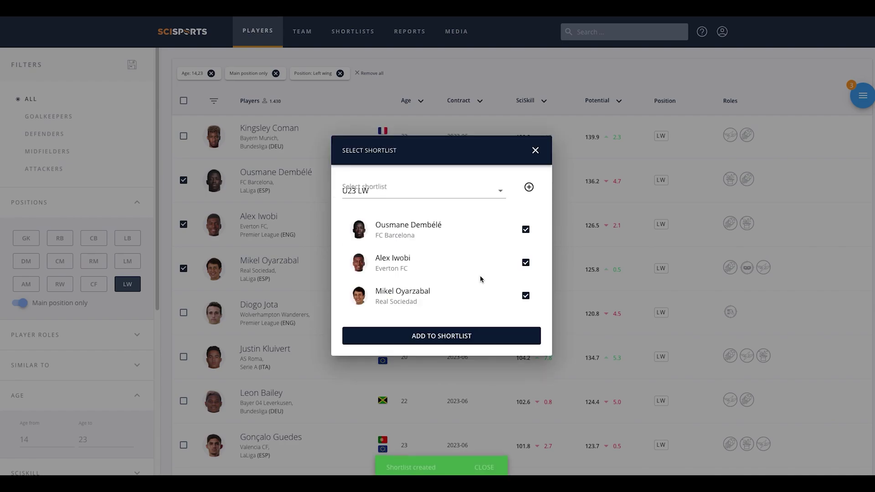
left_click(456, 335)
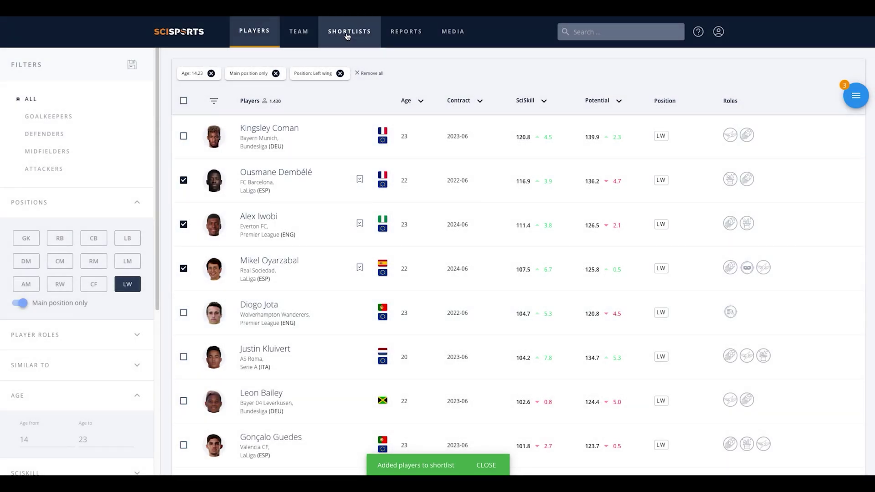
Step: View the saved shortlists, then show the home dashboard's 23-24 shortlist risers
left_click(347, 35)
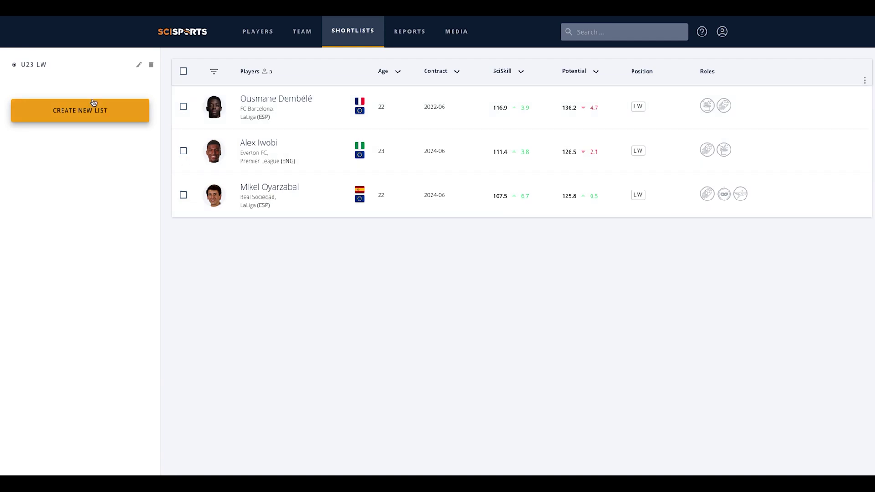
left_click(180, 38)
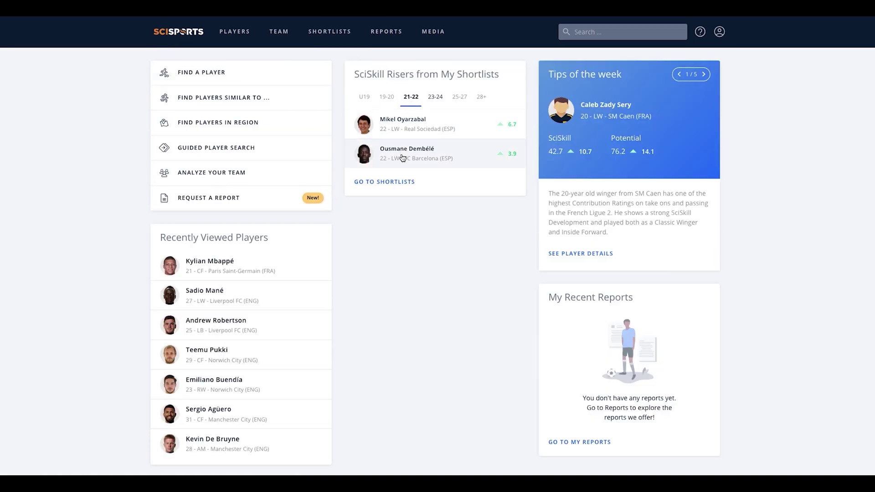
left_click(436, 97)
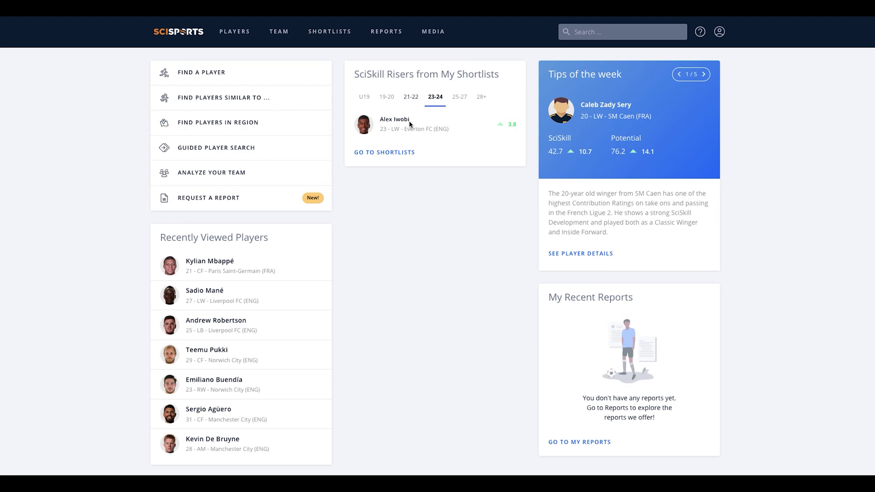
Step: Load U23 LW beside the Manchester United shadow team and drag Dembélé and Iwobi under Daniel James
double_click(280, 34)
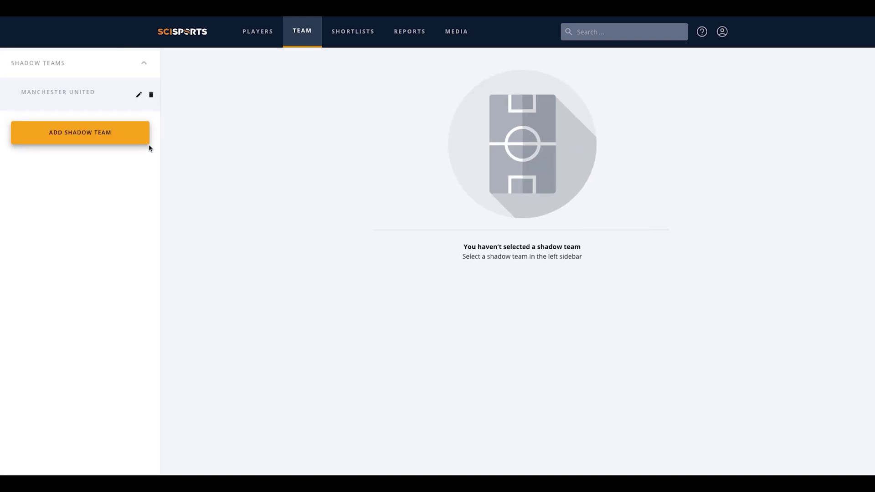
left_click(68, 96)
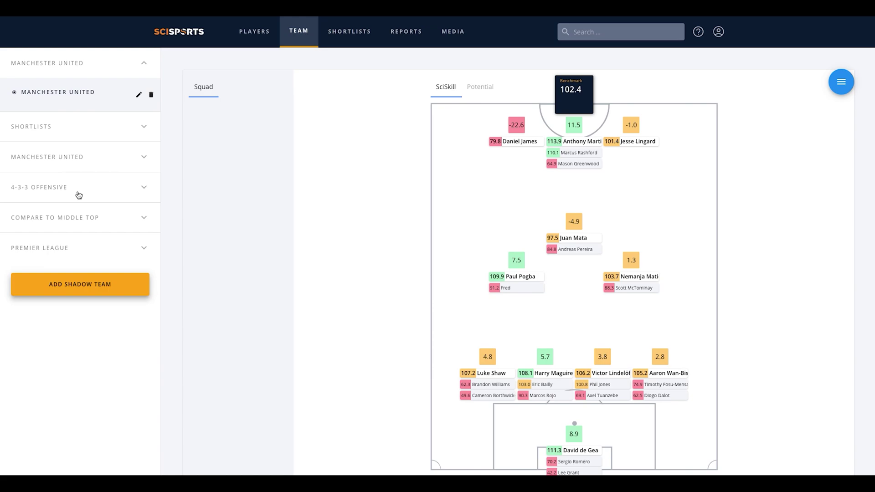
left_click(54, 126)
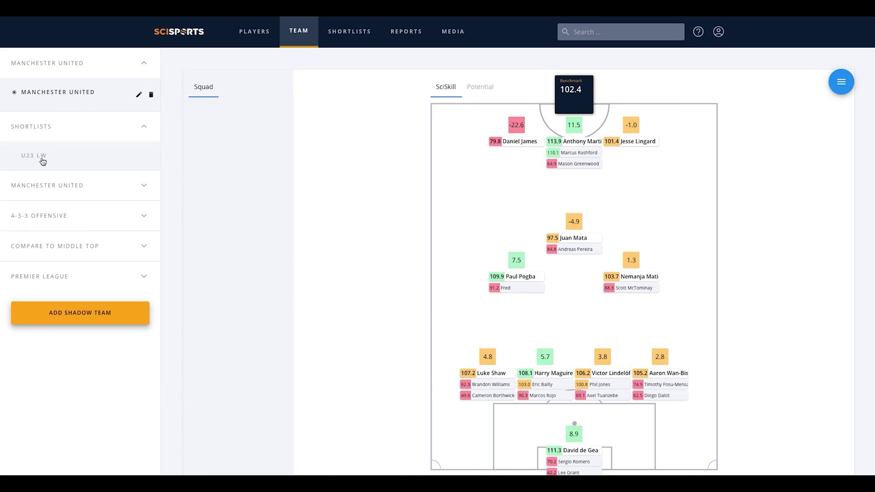
left_click(42, 160)
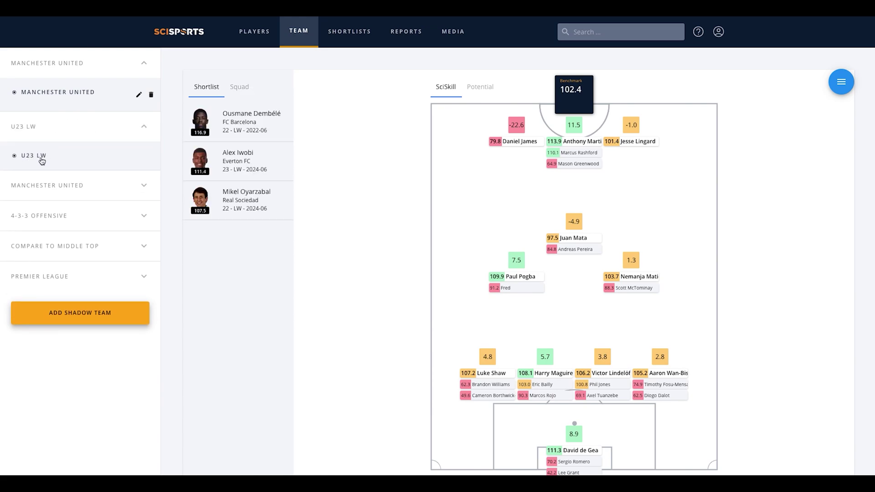
left_click_drag(201, 116, 494, 147)
left_click_drag(234, 124, 518, 166)
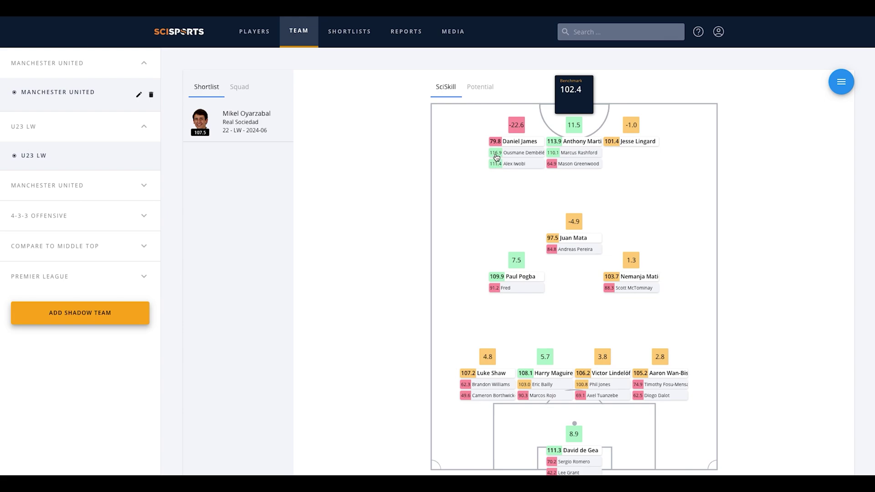
left_click(176, 33)
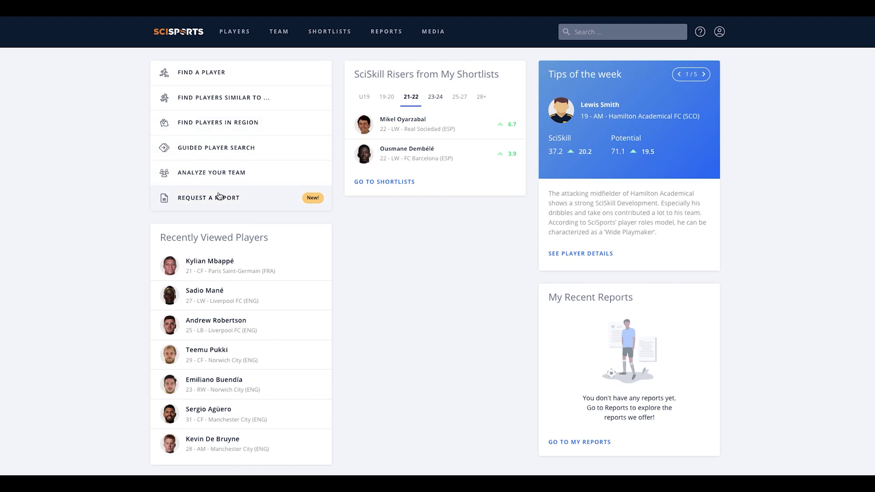
Step: Visit the Request a Report page, then the Media library
left_click(386, 32)
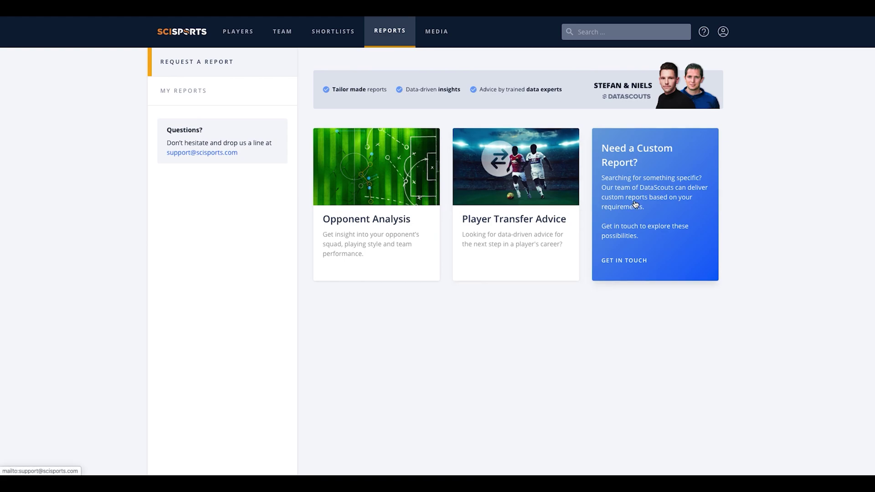
left_click(436, 32)
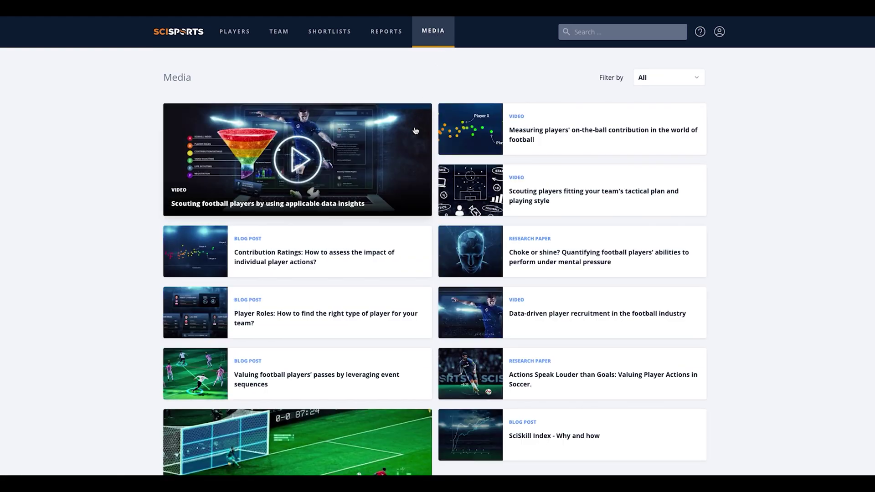